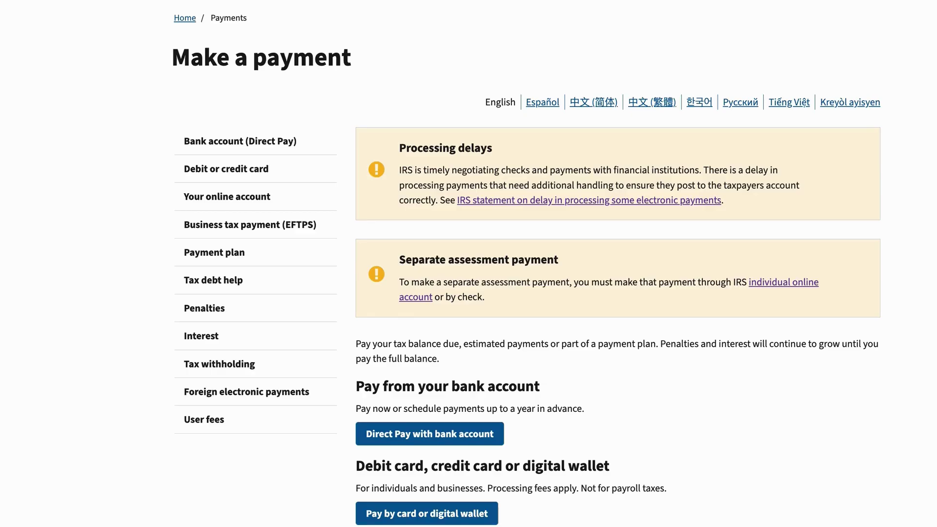
Step: Go from IRS.gov's Make a payment page to Direct Pay with bank account, then personal tax payments
scroll(619, 433, "down", 2)
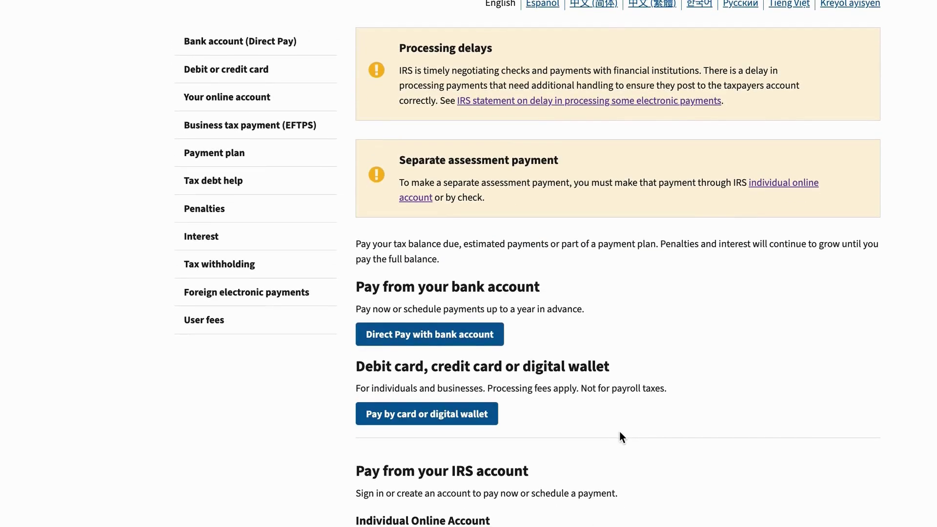
scroll(611, 438, "up", 2)
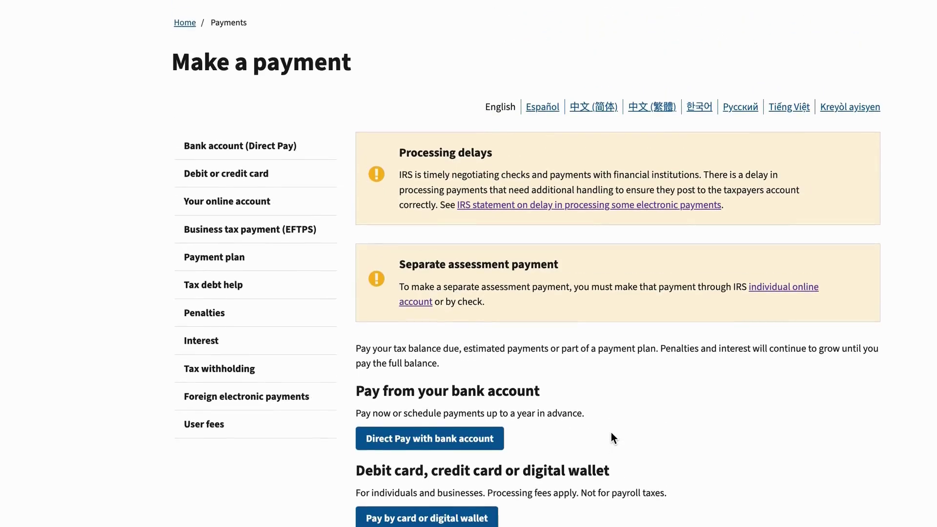
scroll(611, 438, "down", 1)
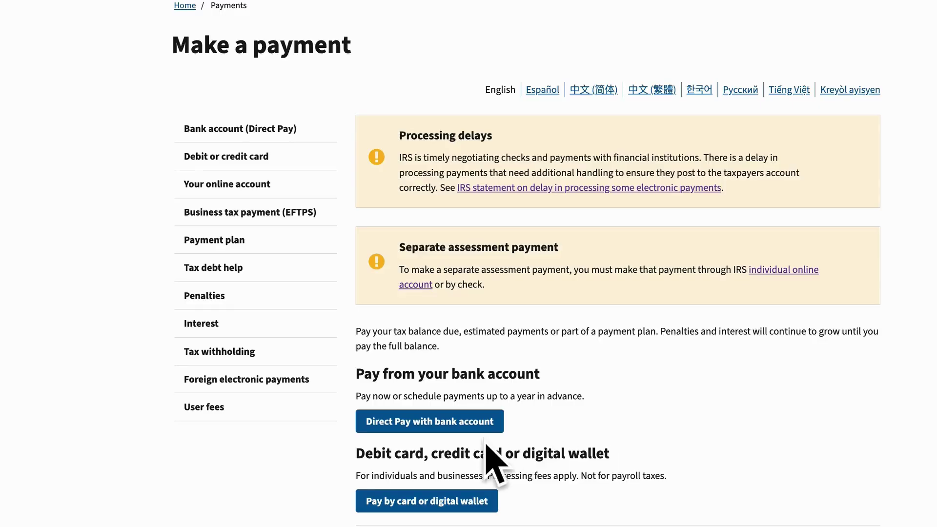
left_click(449, 420)
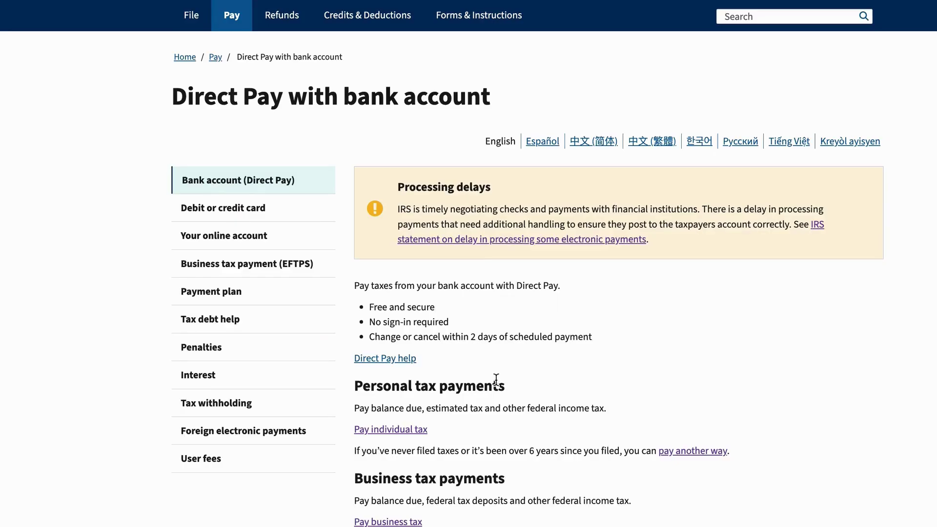
scroll(497, 376, "down", 1)
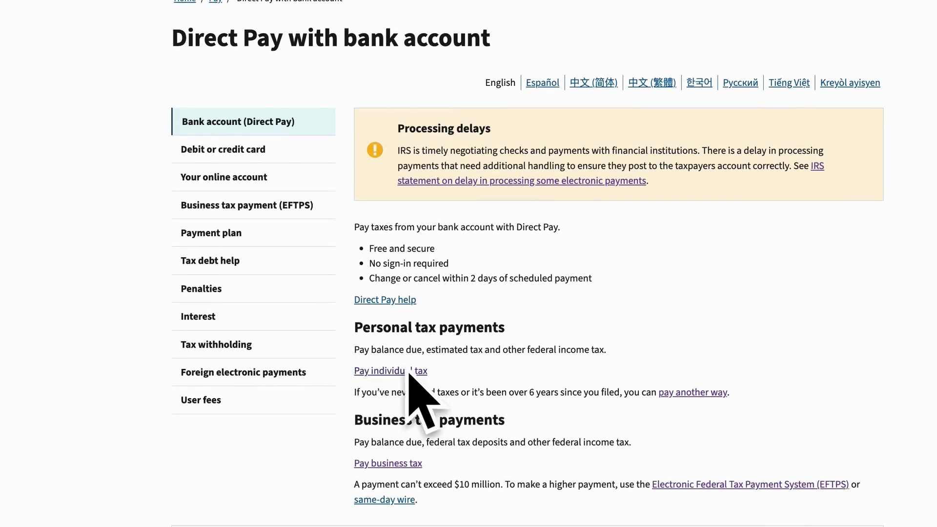
left_click(385, 376)
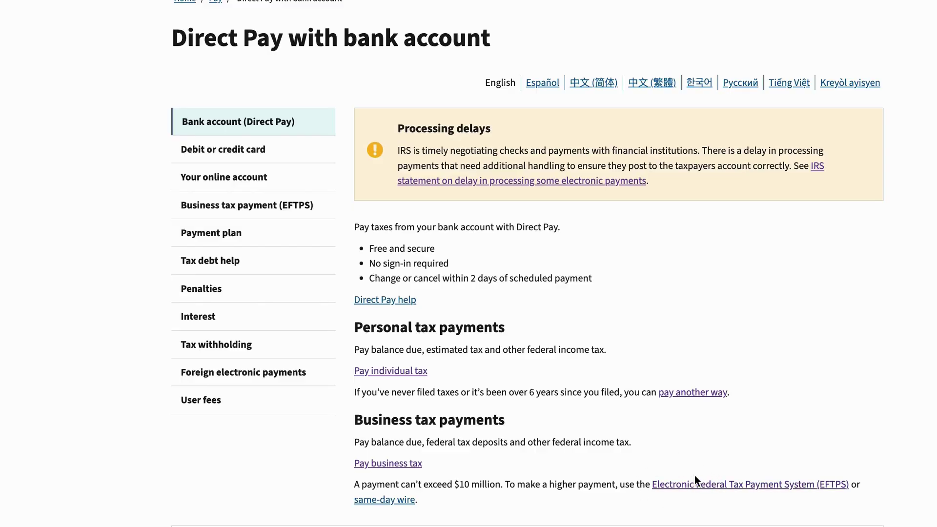
left_click(402, 373)
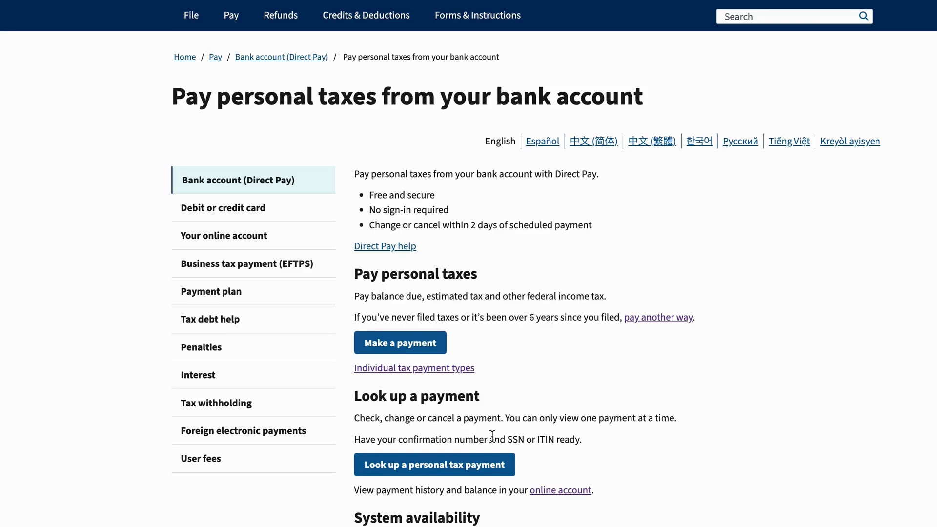
Step: Choose Pay individual tax to start the Step 1 Tax Information form
left_click(398, 348)
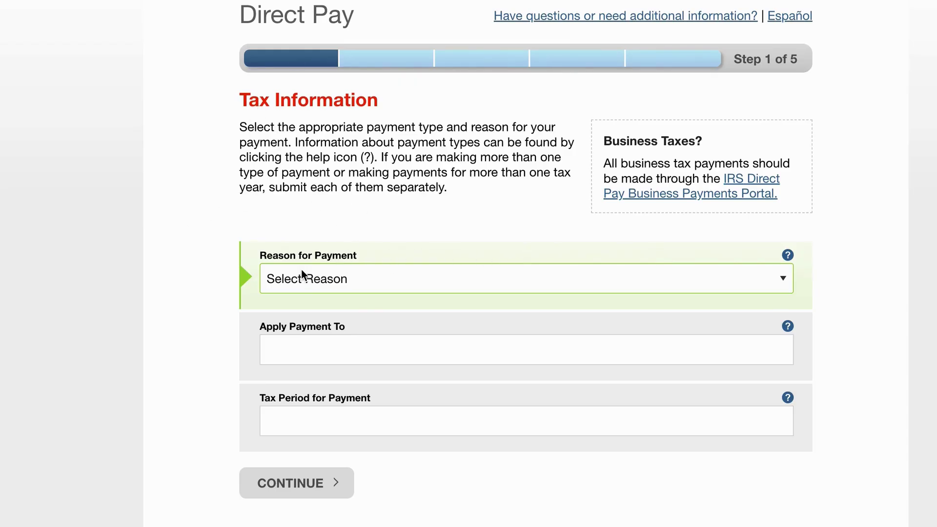
Step: Open and close the Reason for Payment list twice without choosing a reason
left_click(327, 275)
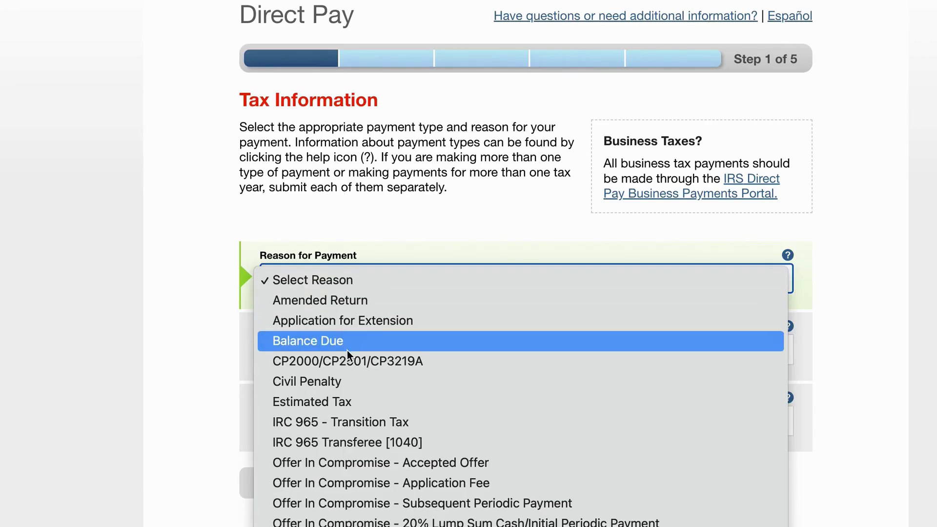
scroll(347, 352, "down", 1)
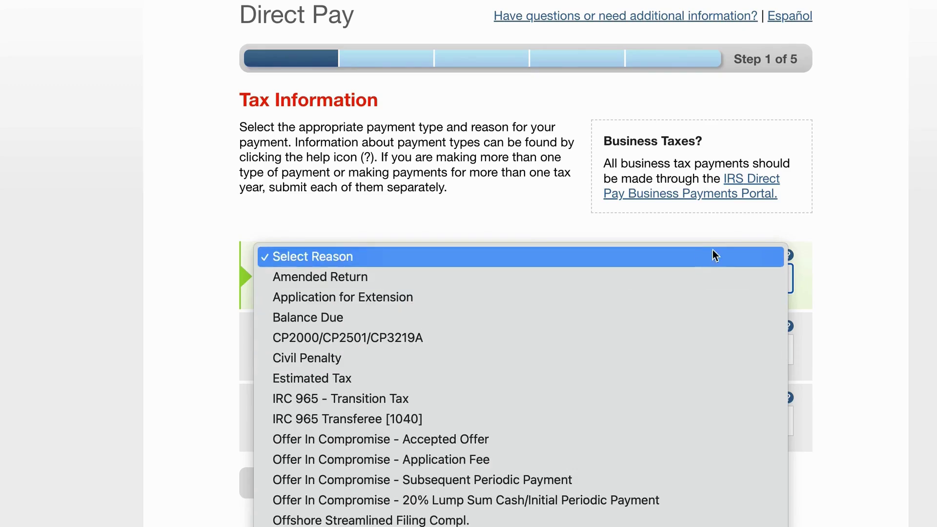
key("Escape")
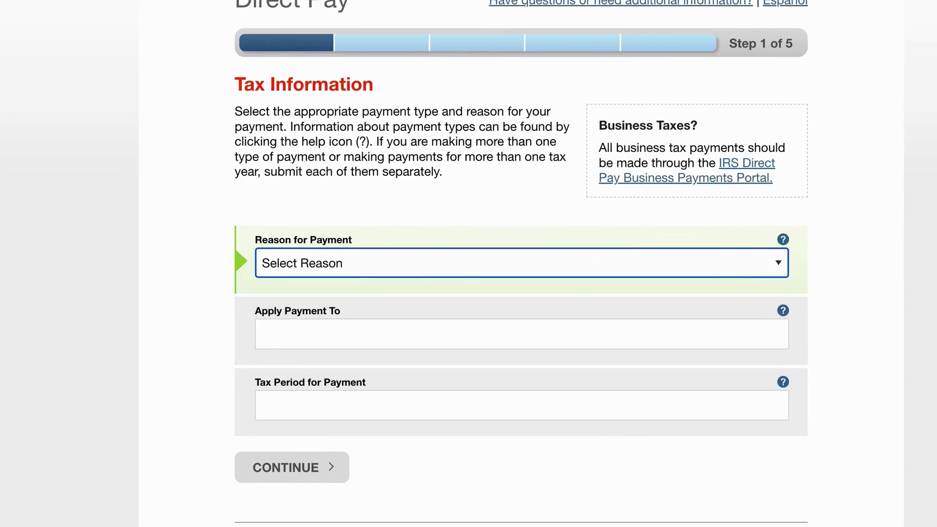
left_click(456, 258)
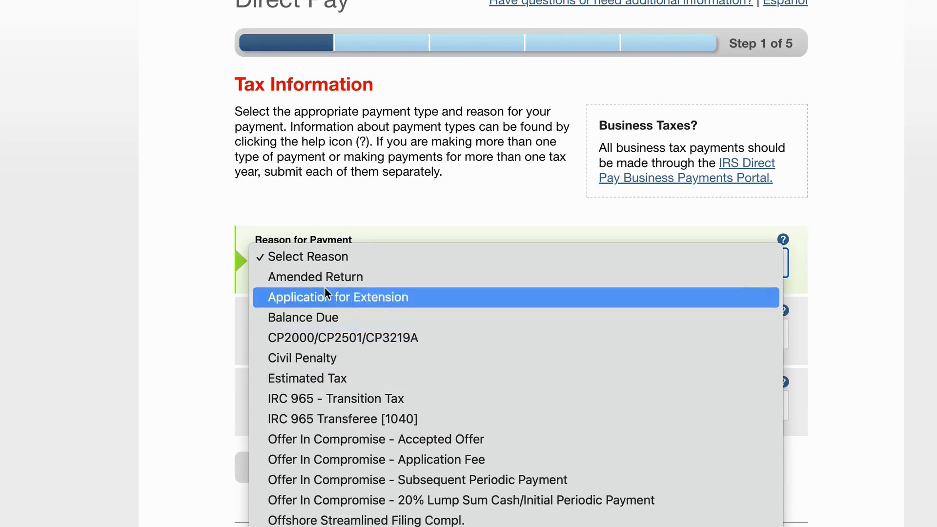
left_click(181, 290)
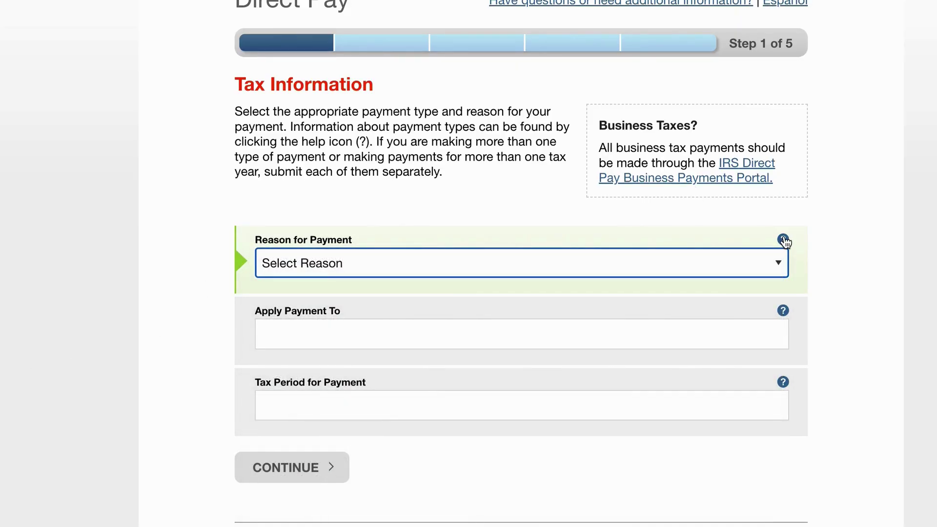
Step: Show the Reason for Payment help describing each payment reason
left_click(783, 240)
scroll(550, 245, "down", 3)
scroll(550, 246, "down", 1)
scroll(535, 251, "up", 5)
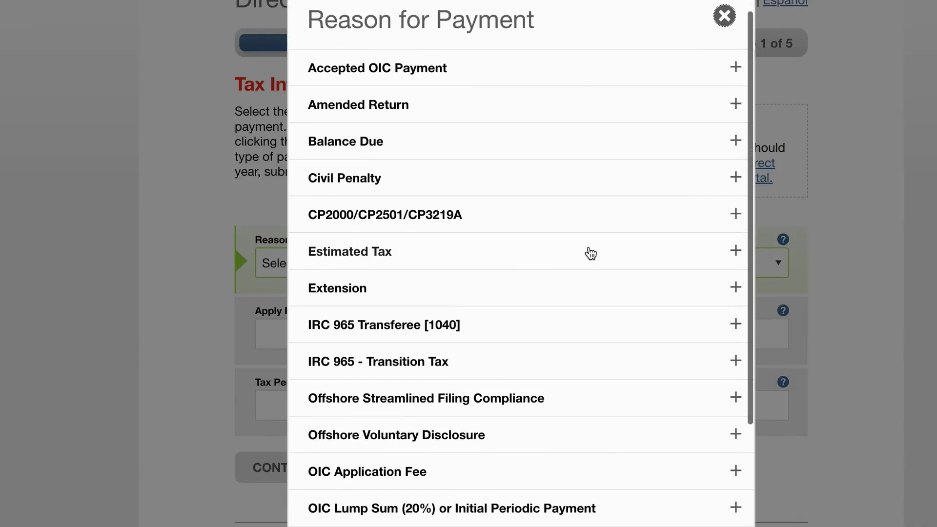
Step: Expand and collapse the Estimated Tax, Balance Due and Amended Return explanations
left_click(735, 252)
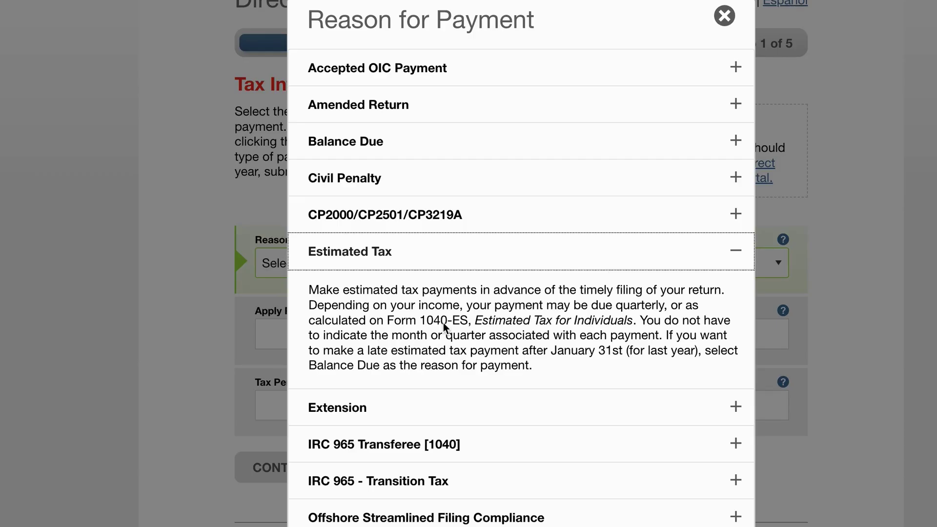
left_click(737, 142)
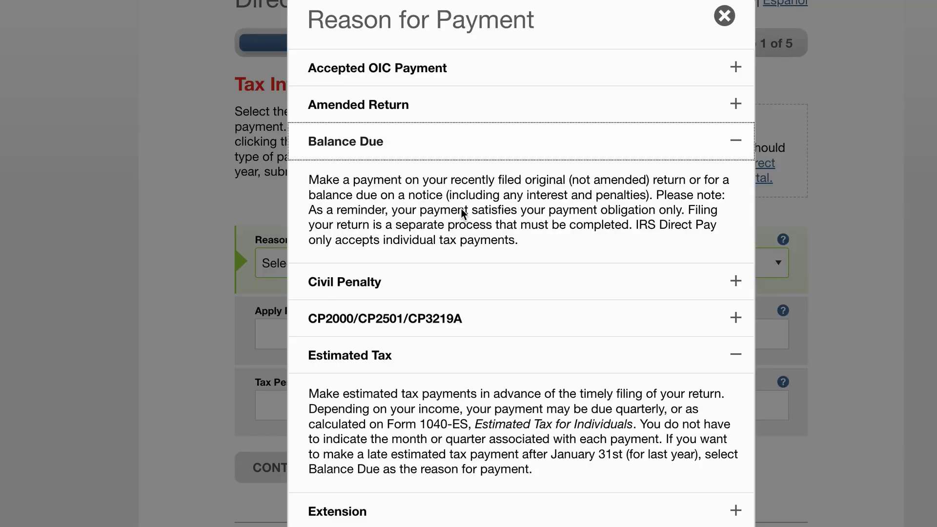
left_click(735, 105)
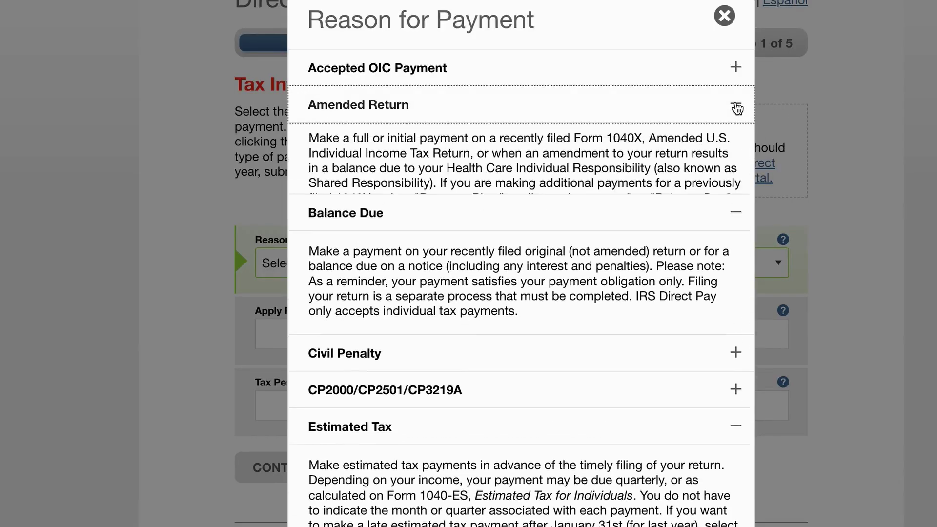
left_click(736, 106)
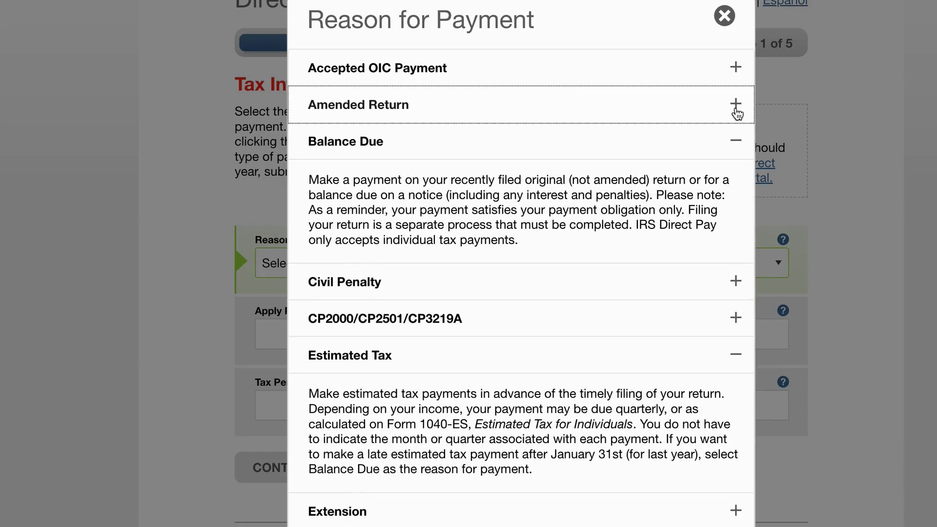
left_click(736, 145)
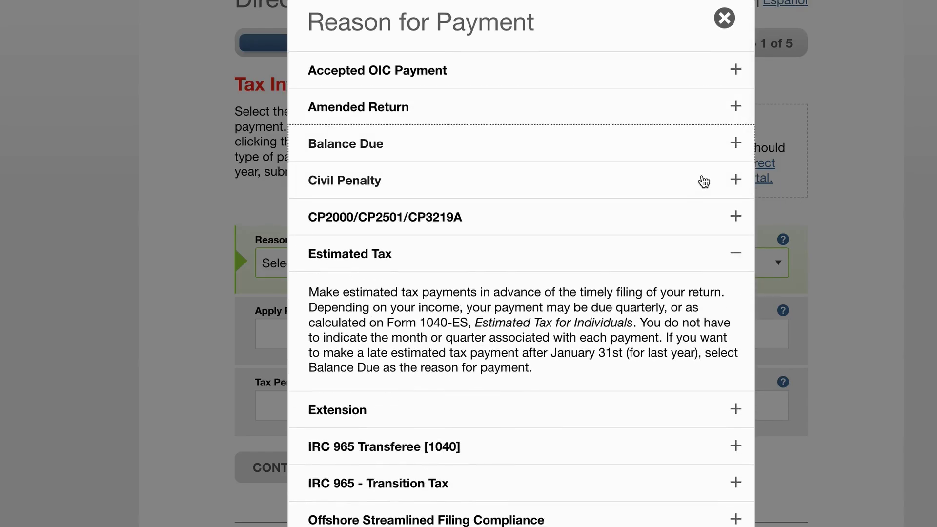
left_click(728, 254)
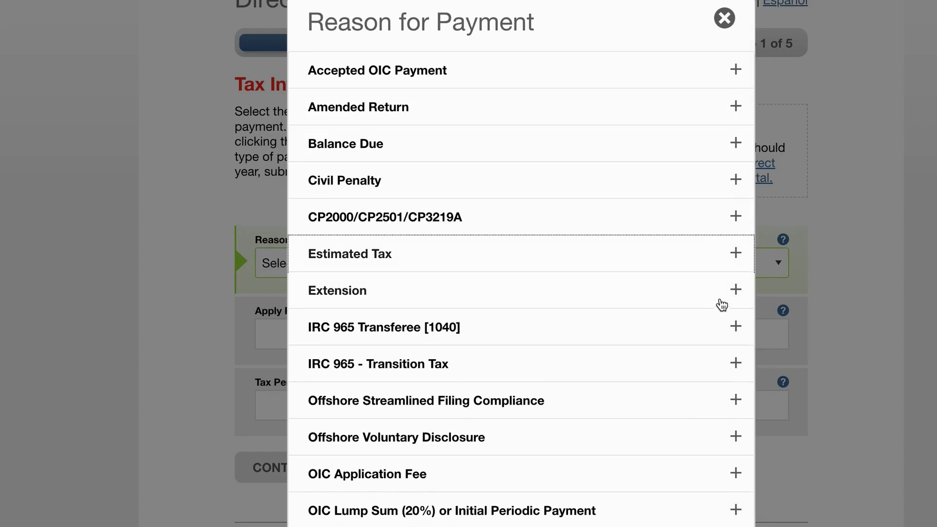
Step: Read the Extension and Estimated Tax explanations, then close the help window
left_click(736, 291)
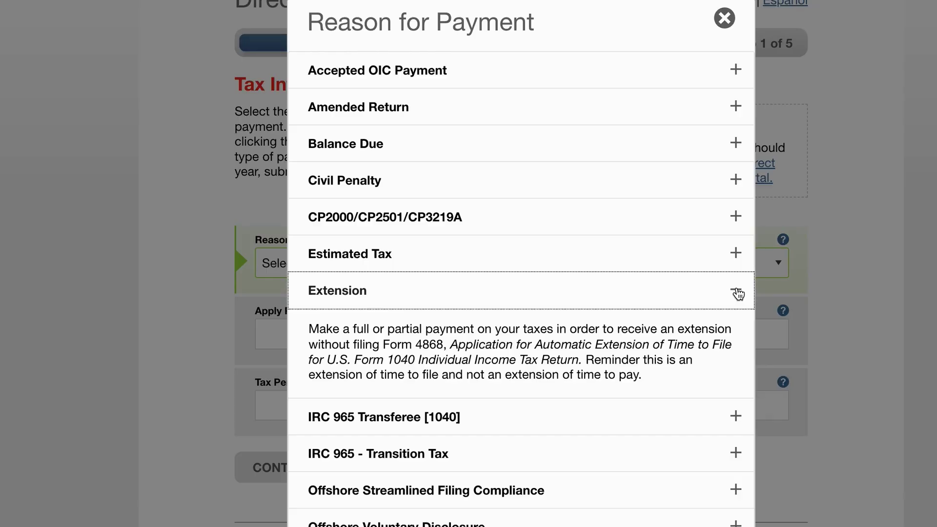
left_click(737, 292)
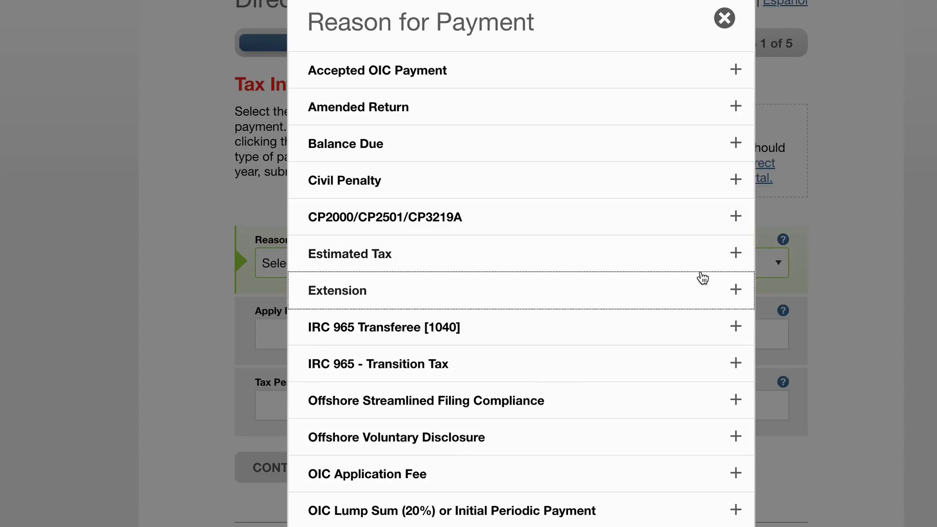
left_click(736, 254)
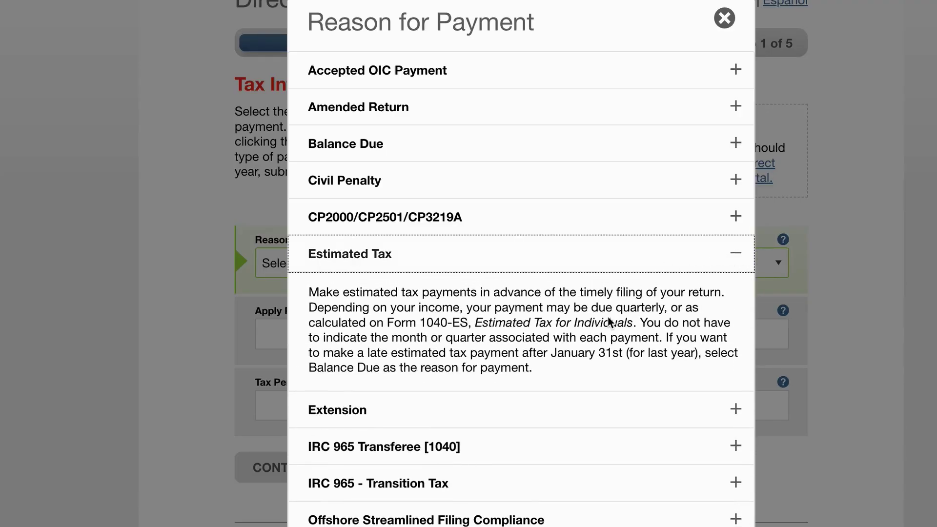
left_click(724, 19)
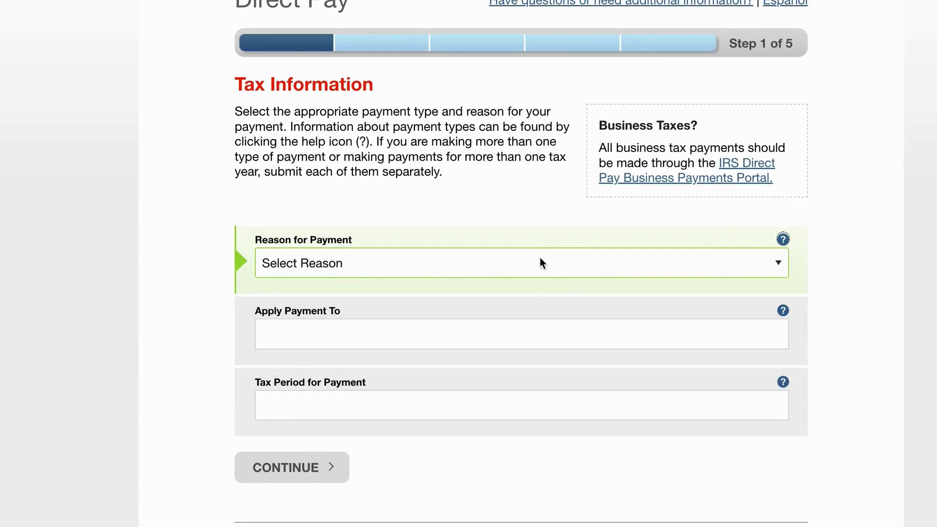
Step: Set Reason for Payment to Estimated Tax (1040ES, 2025) and submit it for confirmation
left_click(538, 266)
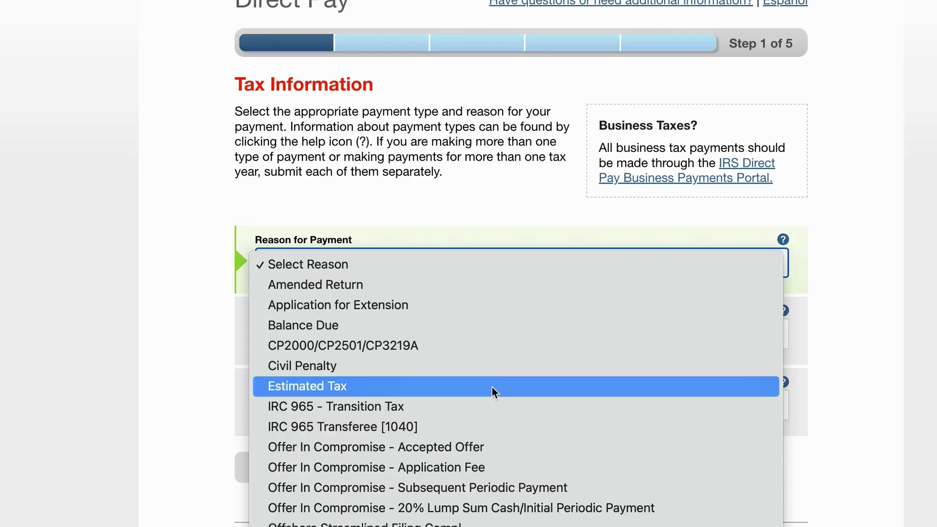
left_click(492, 387)
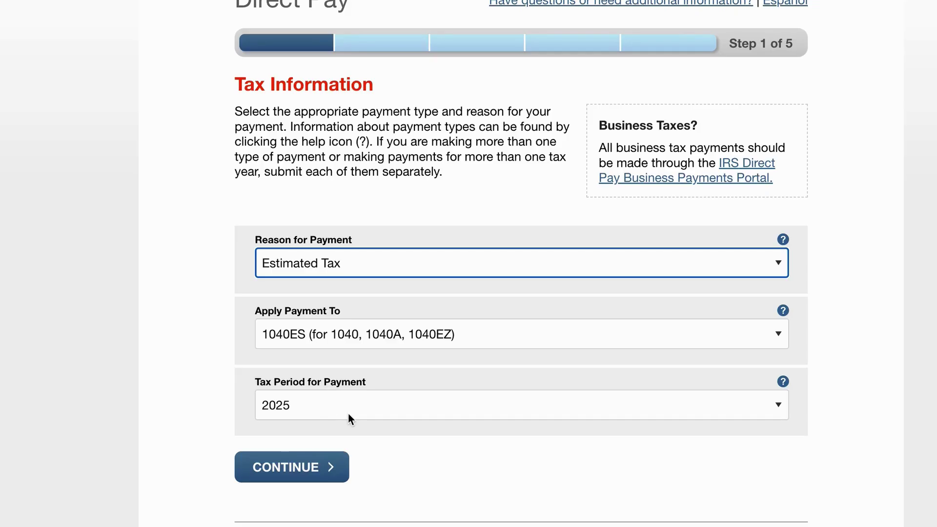
left_click(317, 474)
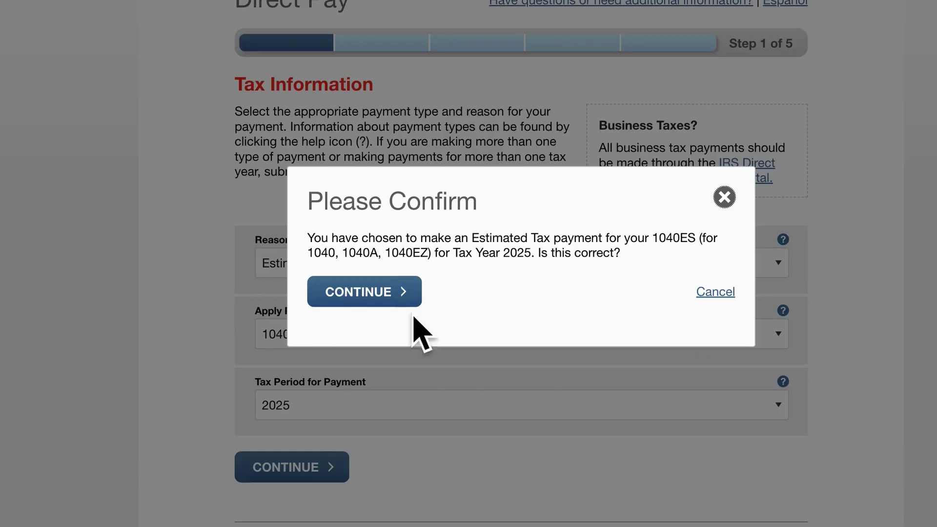
Step: Confirm the 2025 Estimated Tax choice, pick verification year 2024, and accept the Privacy Act
left_click(379, 297)
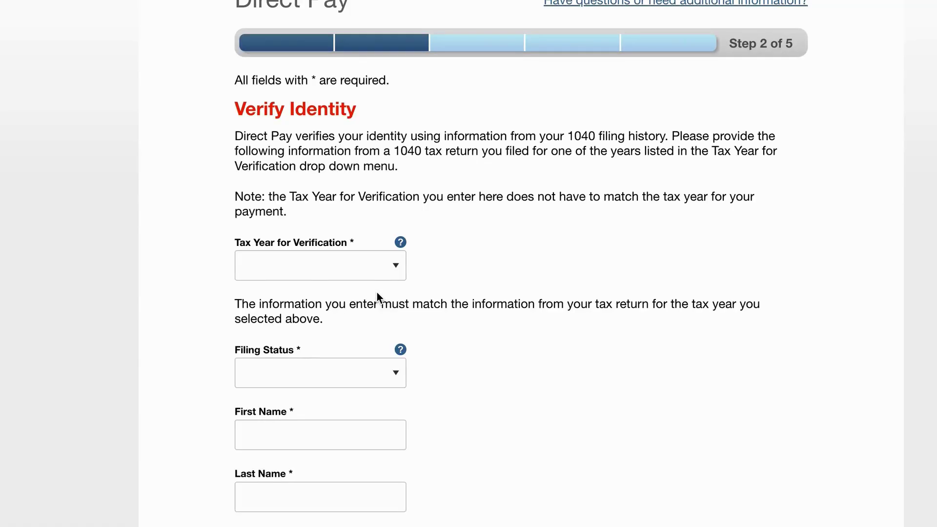
left_click(377, 268)
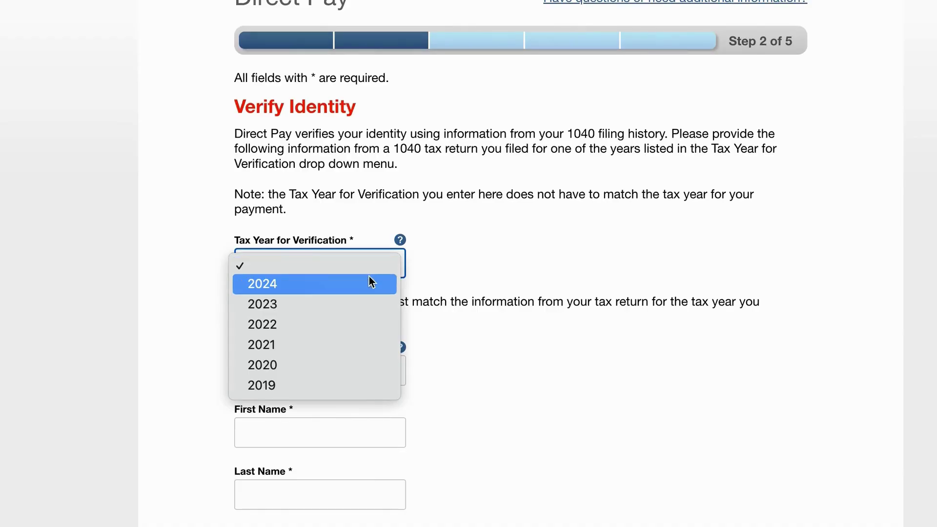
left_click(367, 285)
scroll(466, 356, "down", 10)
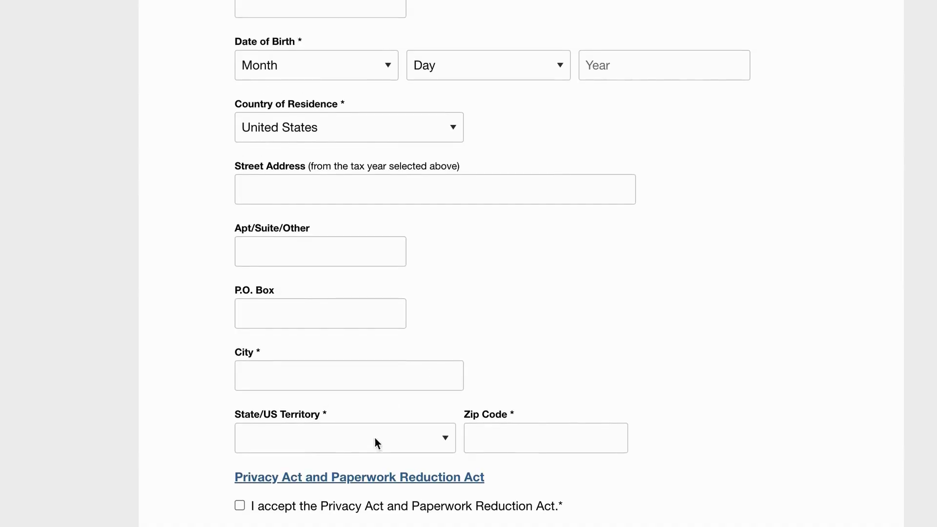
left_click(240, 506)
Step: Autofill the saved mailing address and clear the zip code wrongly placed in P.O. Box
scroll(360, 271, "up", 2)
scroll(361, 275, "up", 5)
scroll(346, 286, "down", 5)
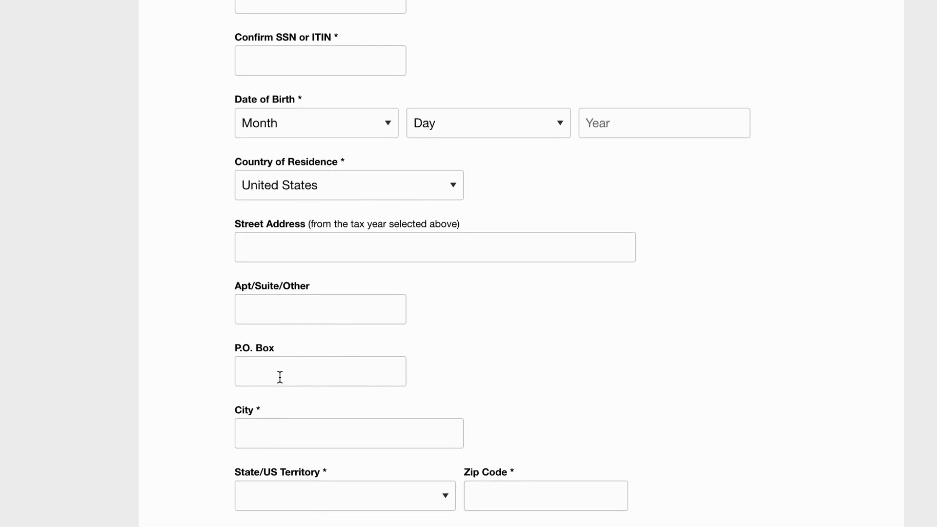
left_click(279, 377)
left_click(261, 244)
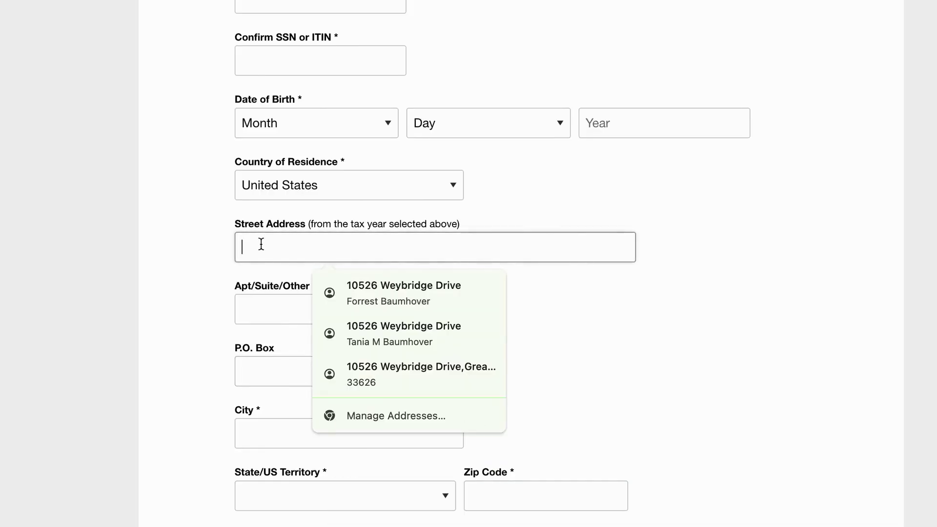
left_click(376, 297)
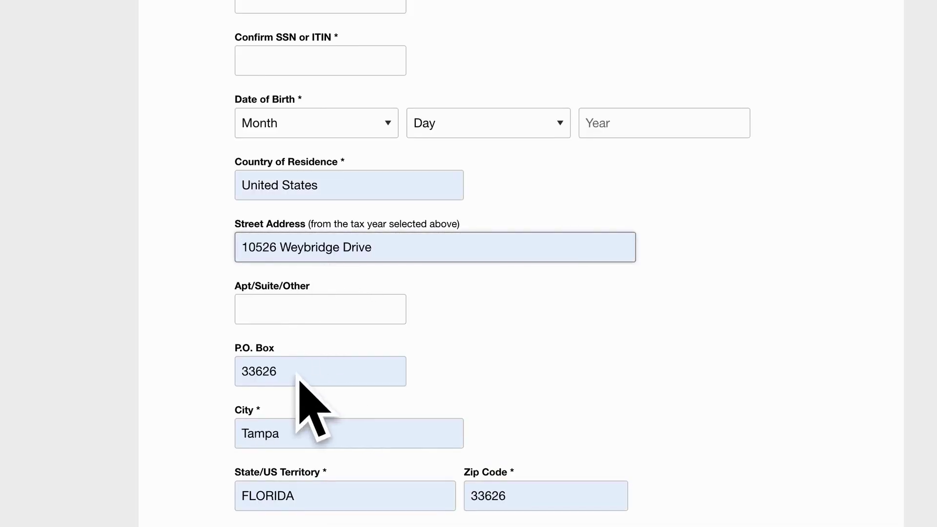
left_click(266, 370)
double_click(267, 371)
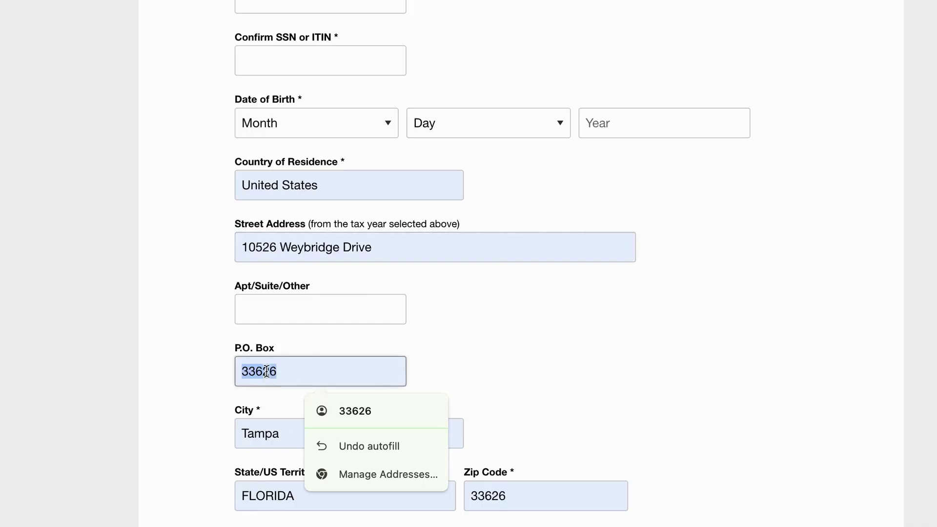
key("BackSpace")
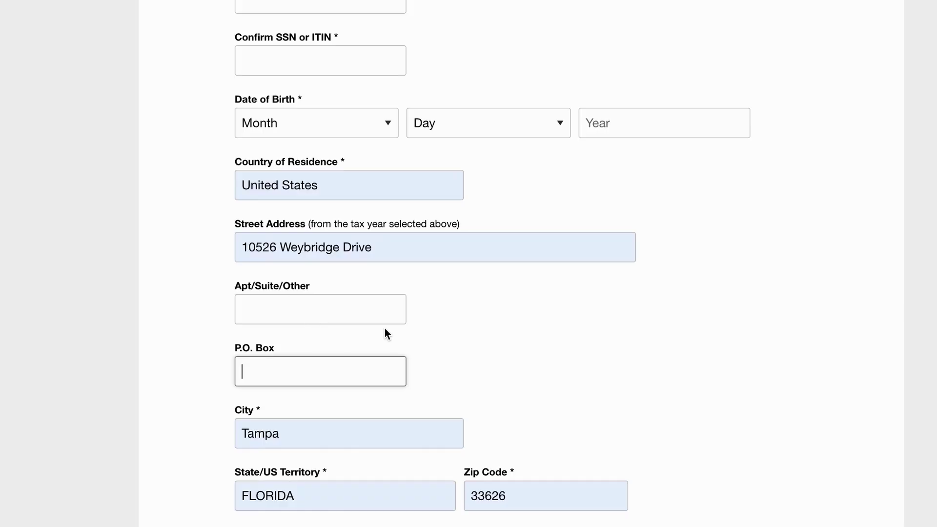
Step: Set birth month to August and filing status to Married - Filed Joint Return
scroll(384, 328, "up", 3)
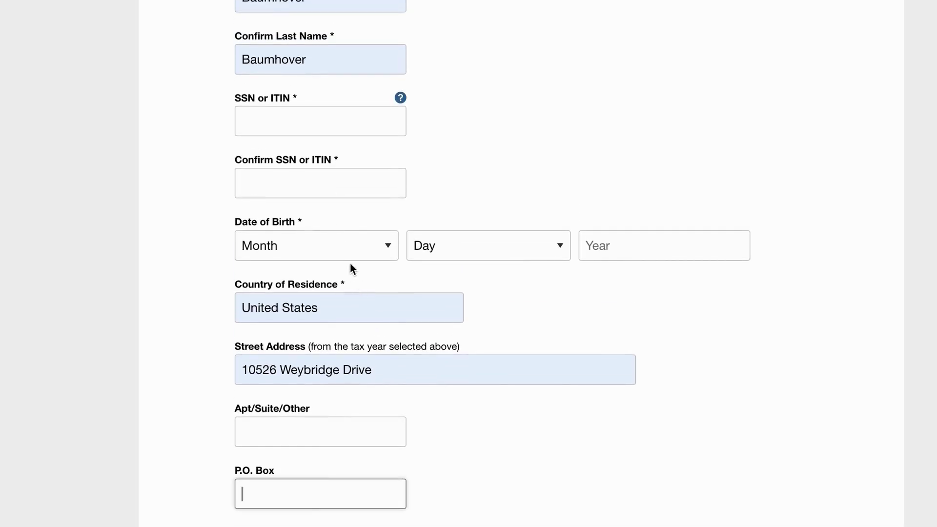
left_click(351, 251)
left_click(361, 407)
scroll(482, 391, "up", 10)
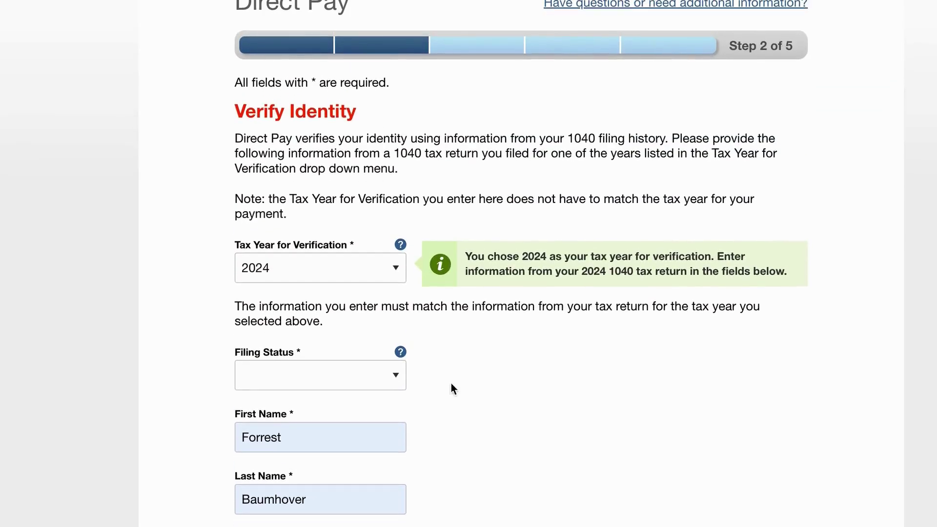
scroll(413, 385, "down", 1)
left_click(367, 381)
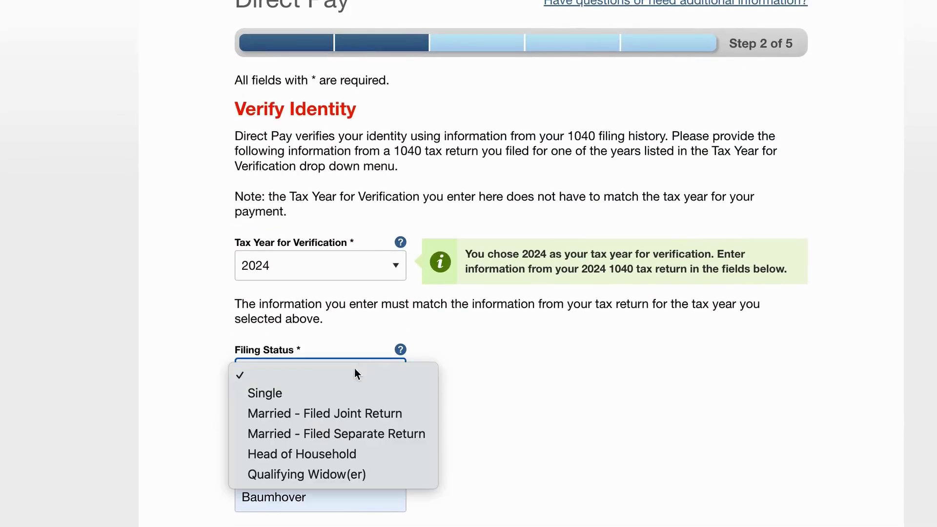
left_click(360, 412)
scroll(440, 410, "down", 3)
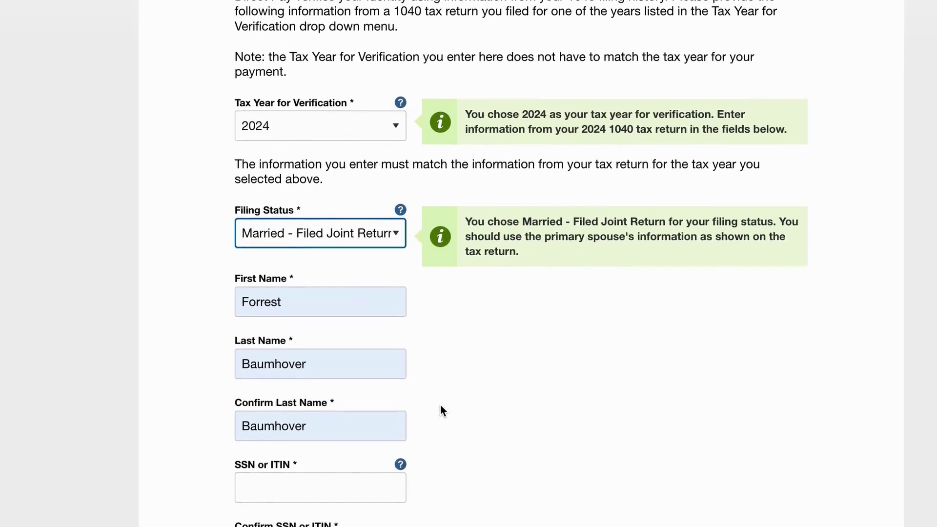
scroll(441, 410, "up", 1)
scroll(611, 418, "down", 12)
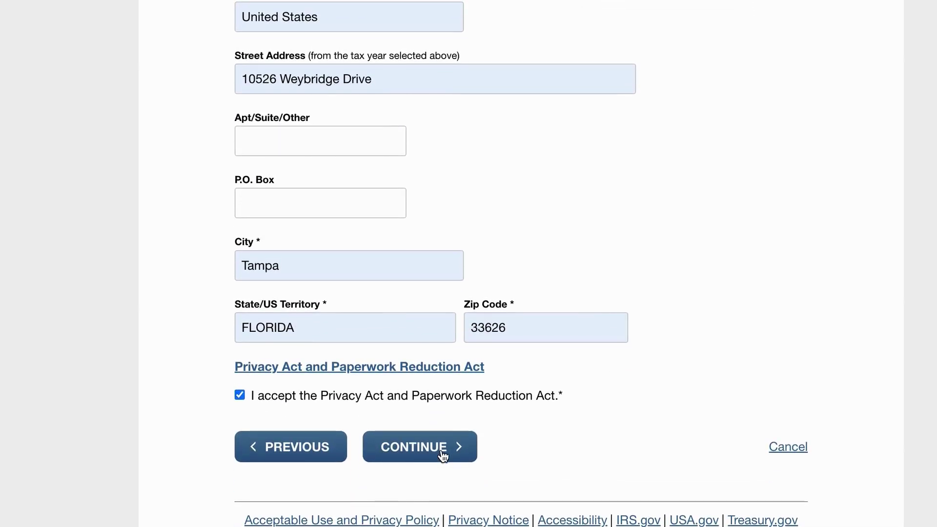
Step: Continue to the Payment Information step
left_click(442, 451)
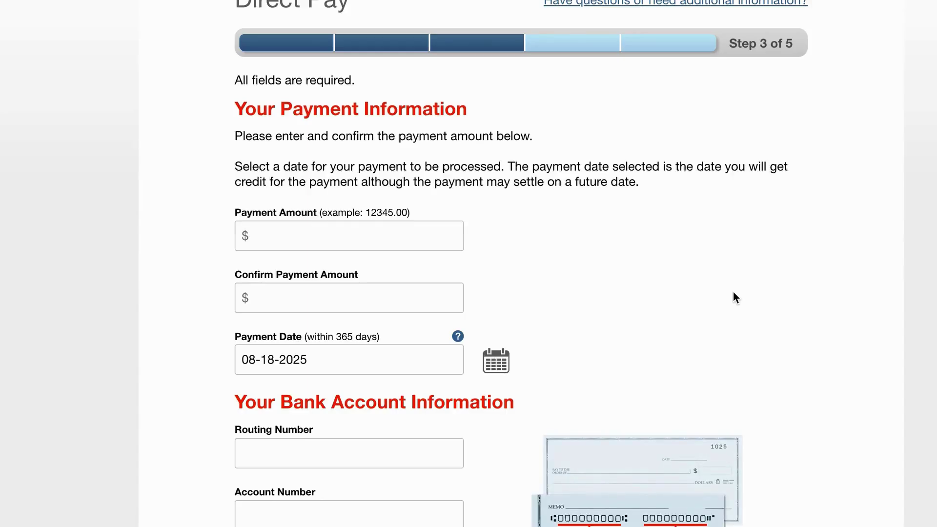
scroll(730, 293, "up", 1)
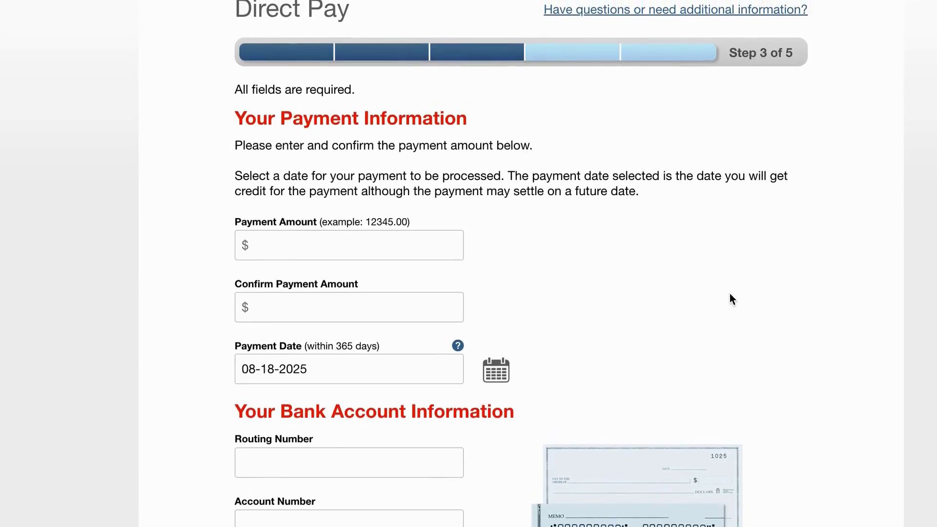
scroll(730, 294, "down", 1)
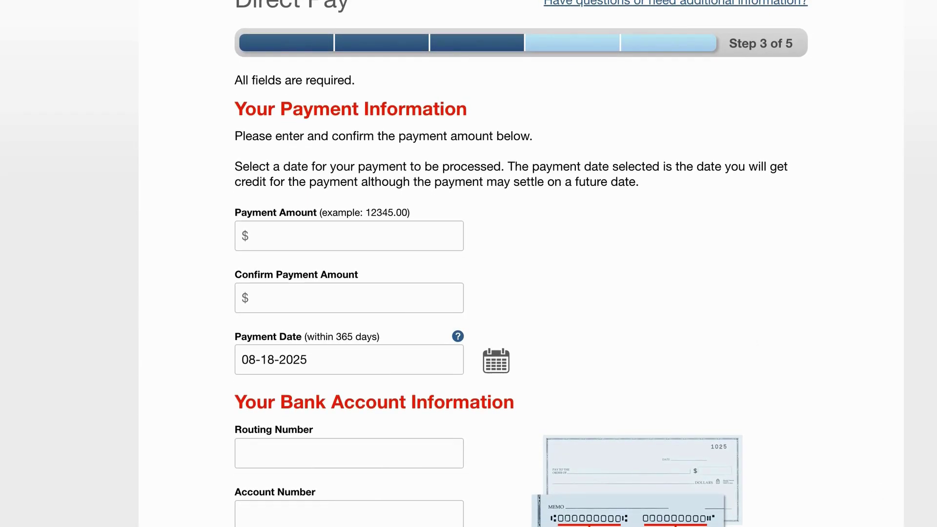
scroll(668, 305, "down", 9)
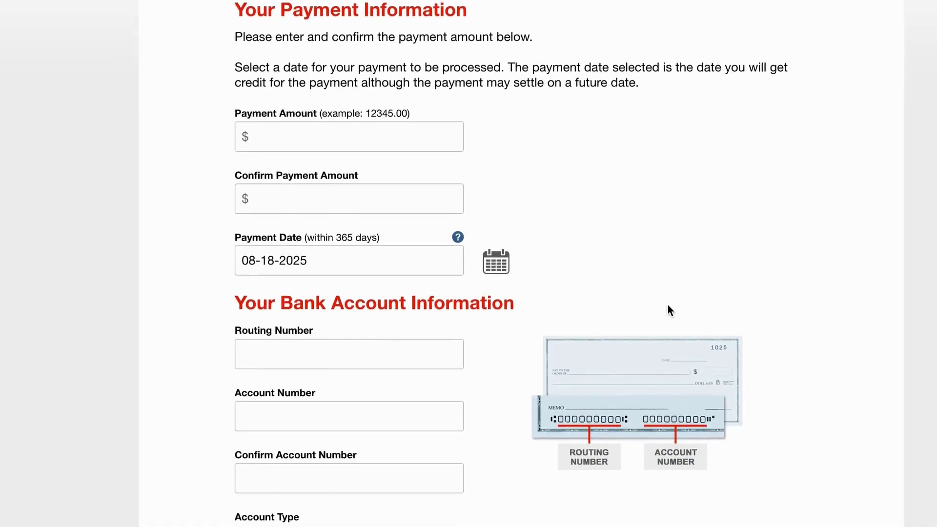
scroll(666, 305, "up", 9)
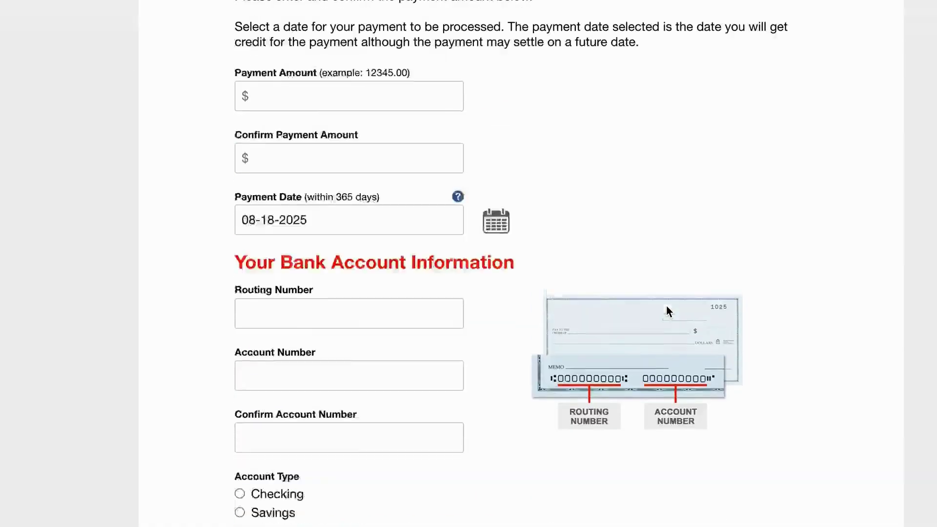
Step: Enter 1.00 as the payment amount and 1.00 as the confirmed amount
left_click(311, 231)
type("1.00")
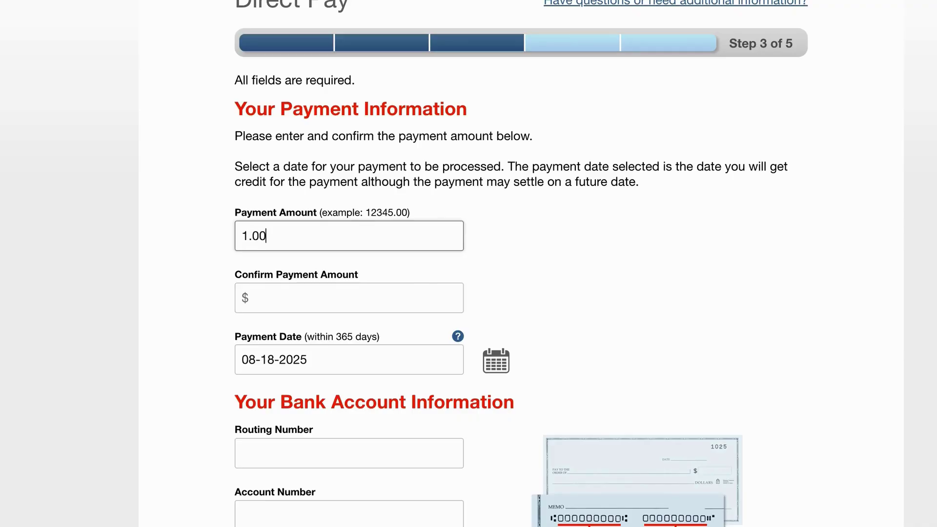
left_click(334, 303)
type("1.")
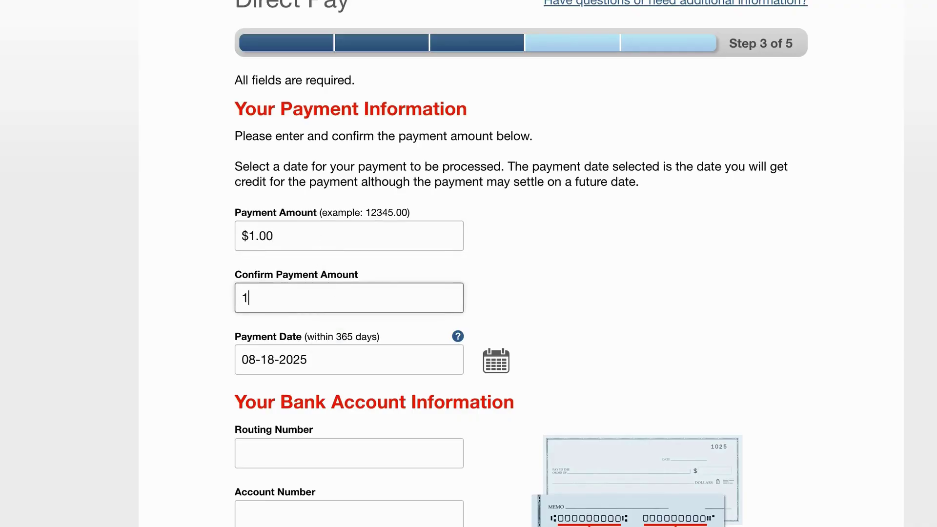
type("00")
scroll(523, 205, "down", 10)
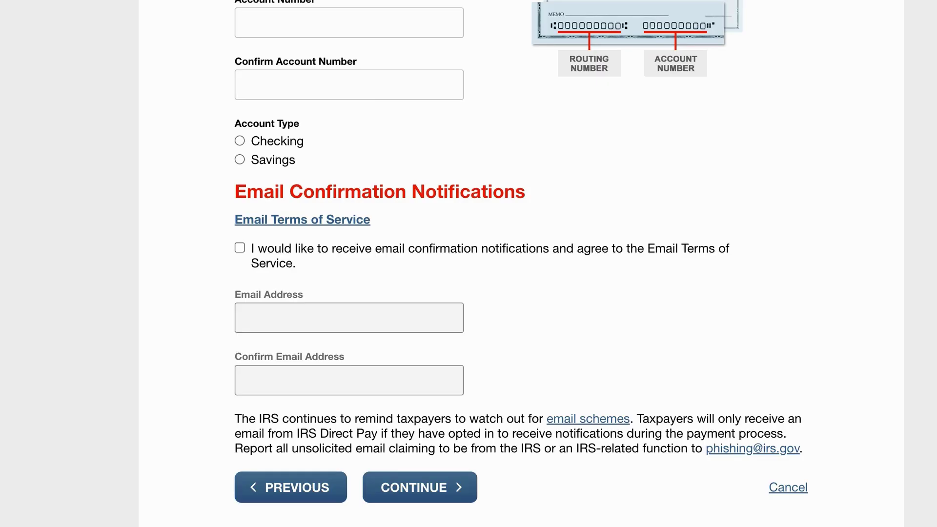
Step: Opt in to email confirmation notifications and start entering the email address
left_click(239, 247)
left_click(304, 315)
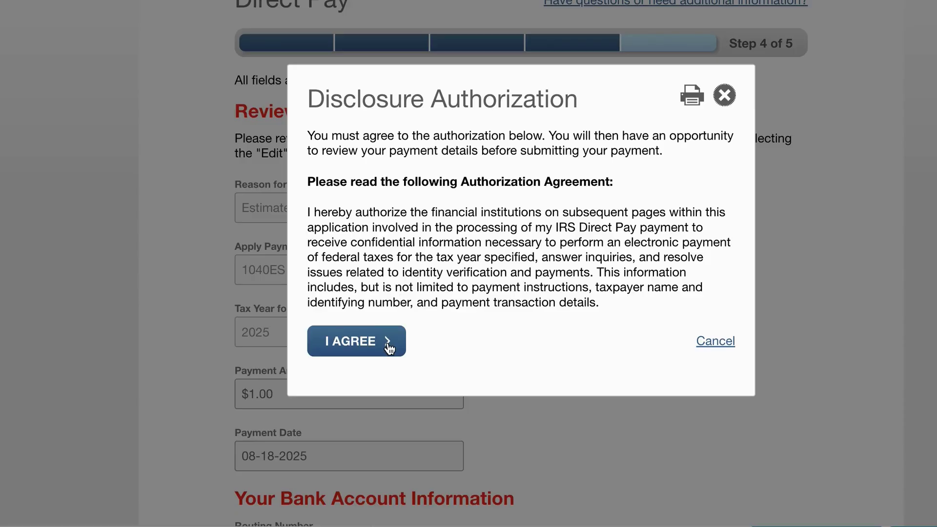
Step: Agree to the disclosure authorization and enter the signer's first and last name
left_click(389, 348)
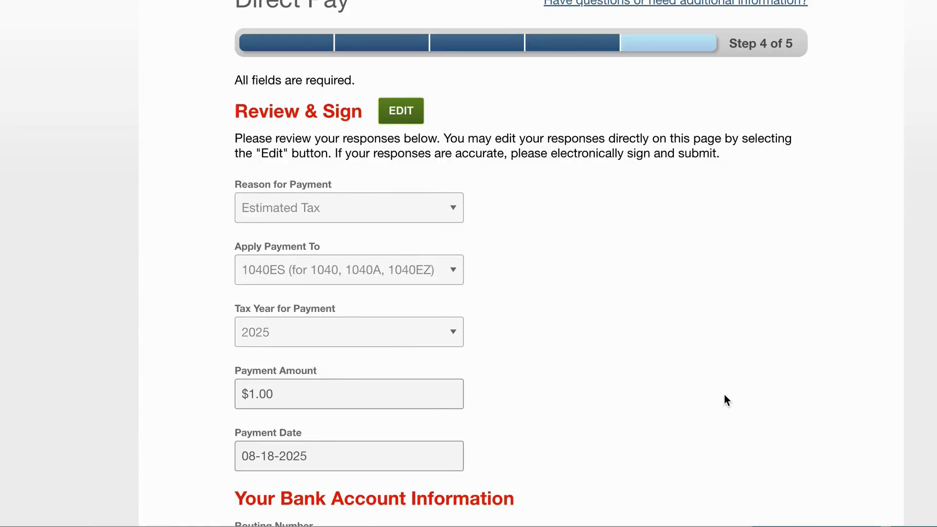
scroll(724, 395, "down", 15)
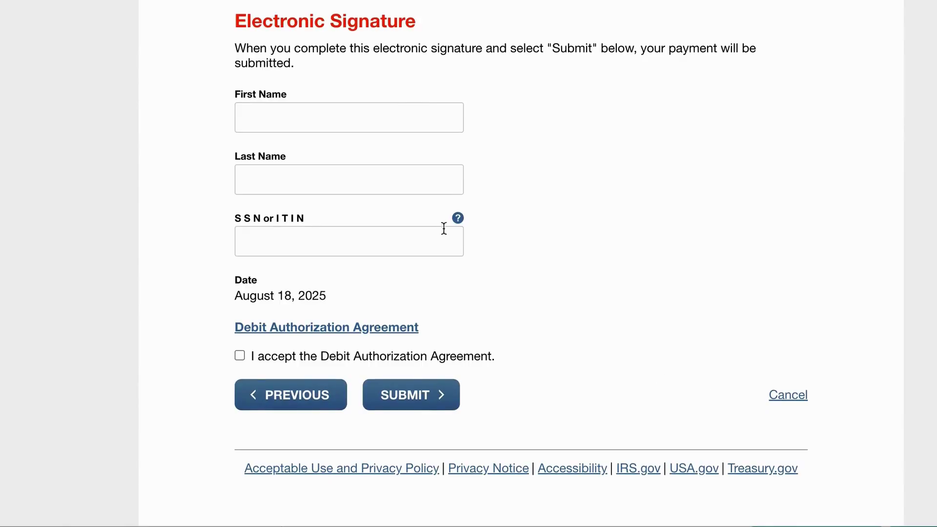
left_click(382, 124)
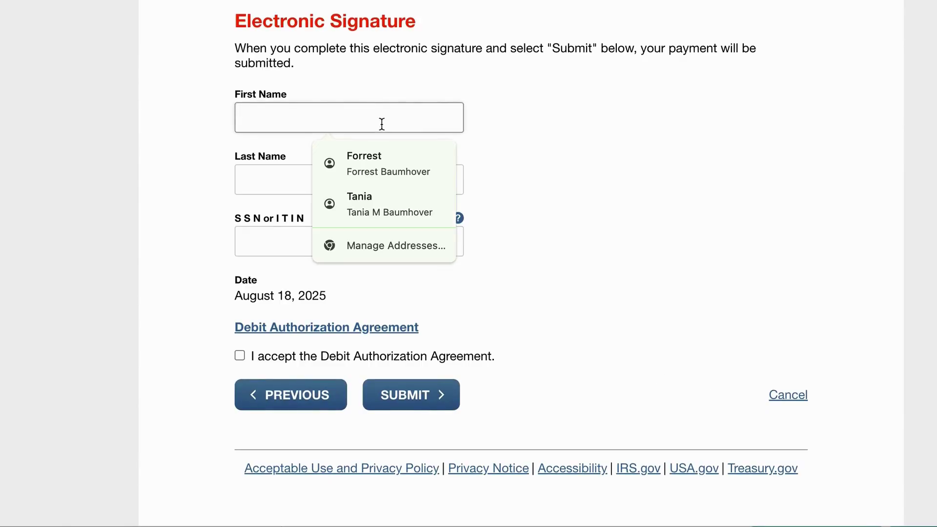
left_click(349, 180)
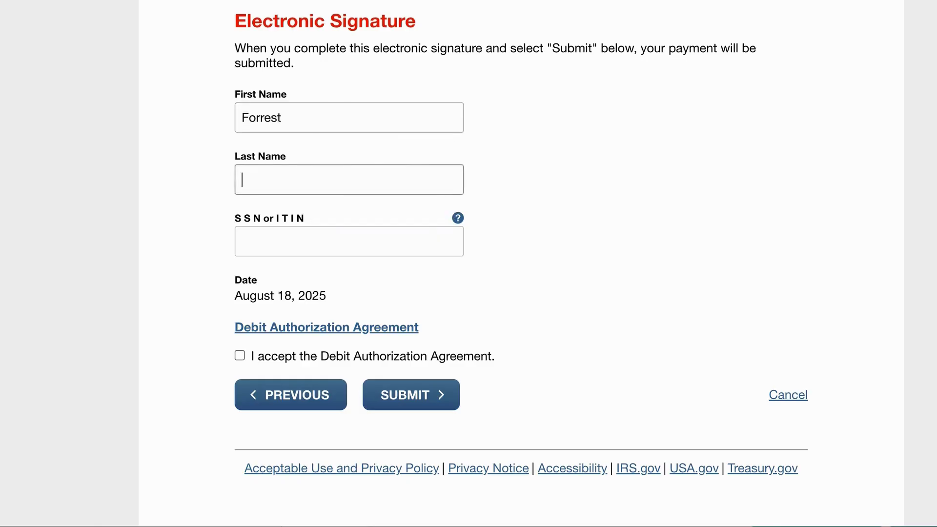
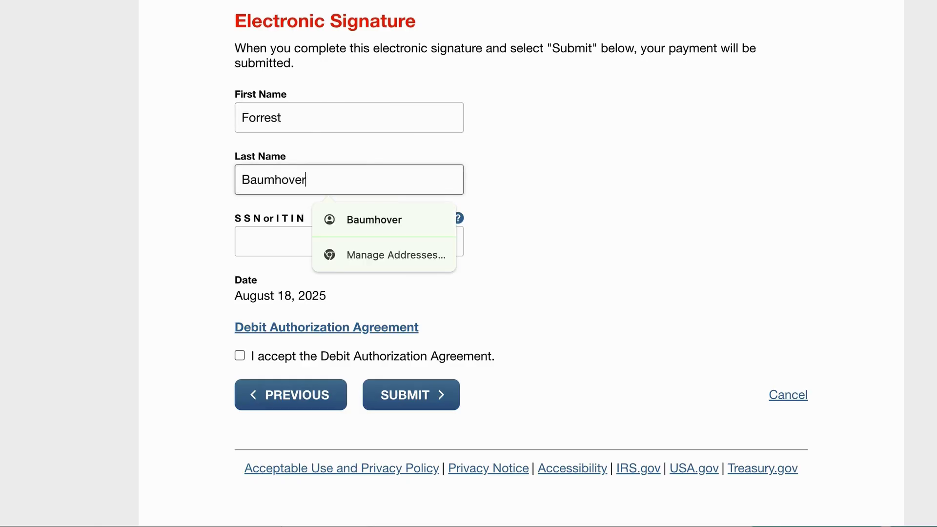
key("Tab")
Step: Enter the signer's SSN and accept the Debit Authorization Agreement
left_click(345, 239)
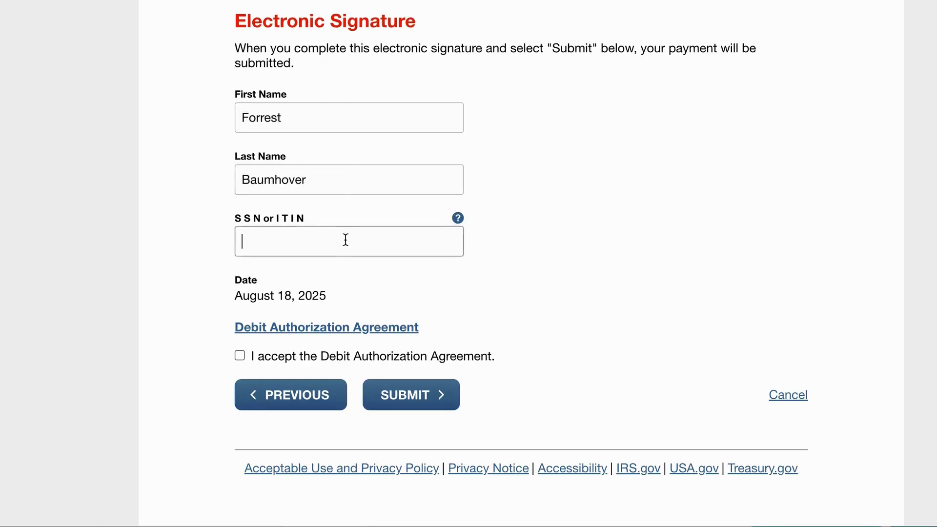
type("xxxxxxx")
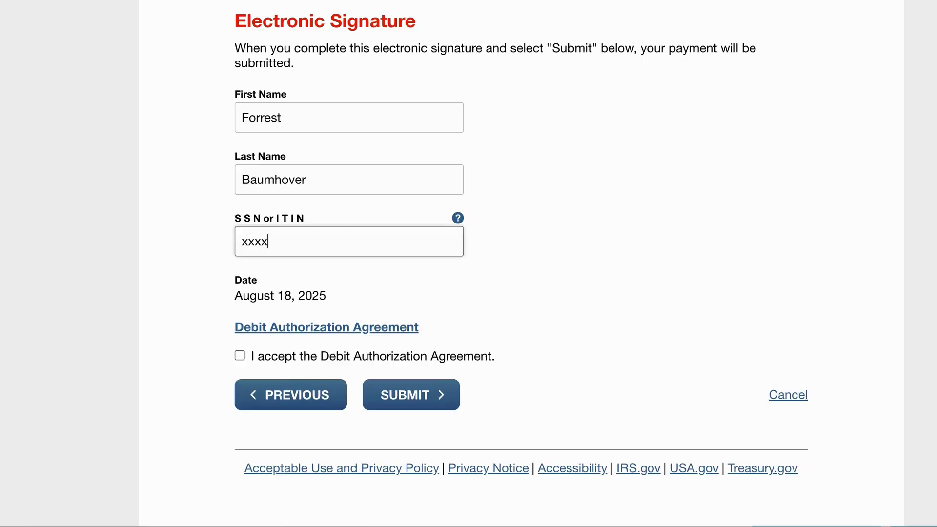
type("xx")
left_click(240, 357)
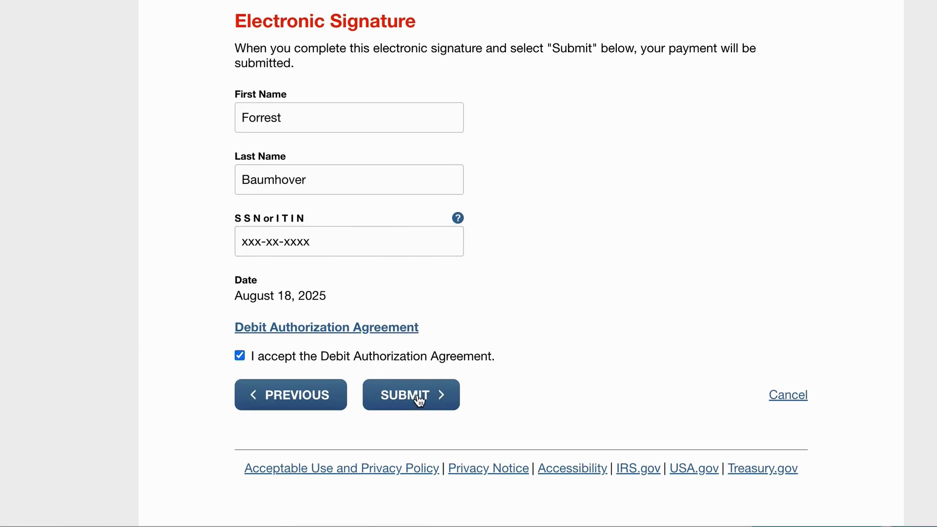
Step: Submit the $1.00 payment and highlight the confirmation number on the Confirmation page
left_click(420, 401)
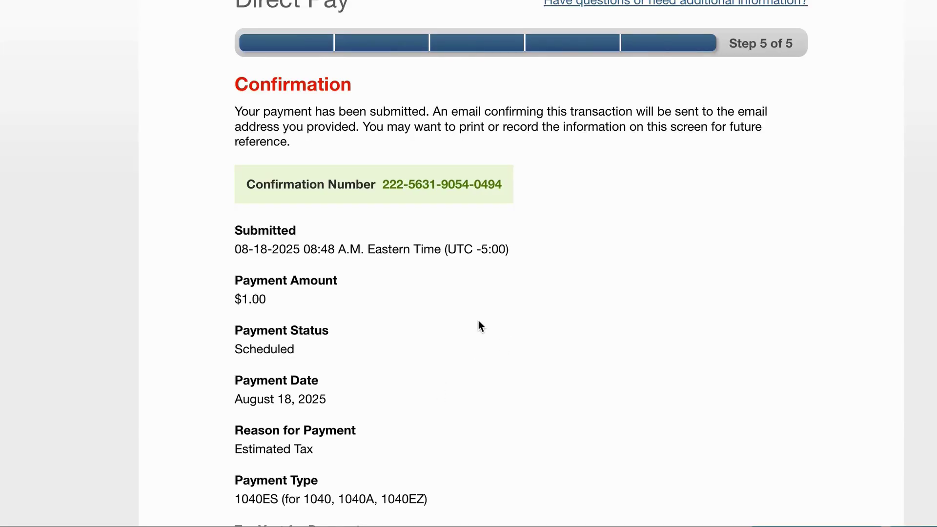
scroll(478, 320, "down", 2)
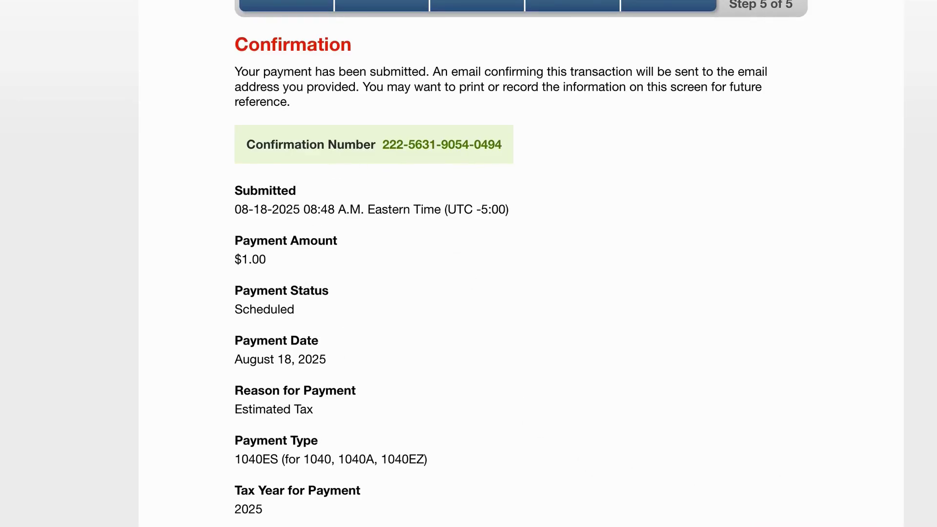
scroll(727, 311, "down", 2)
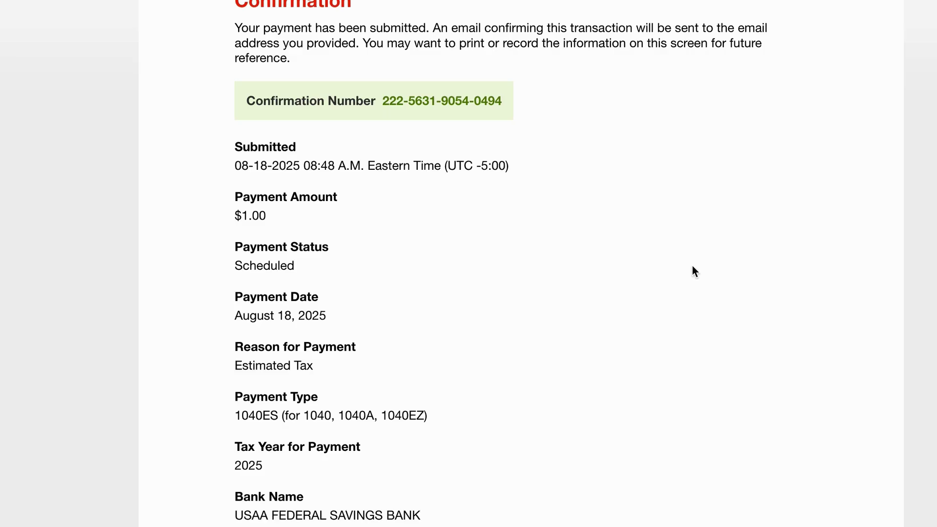
scroll(576, 241, "up", 2)
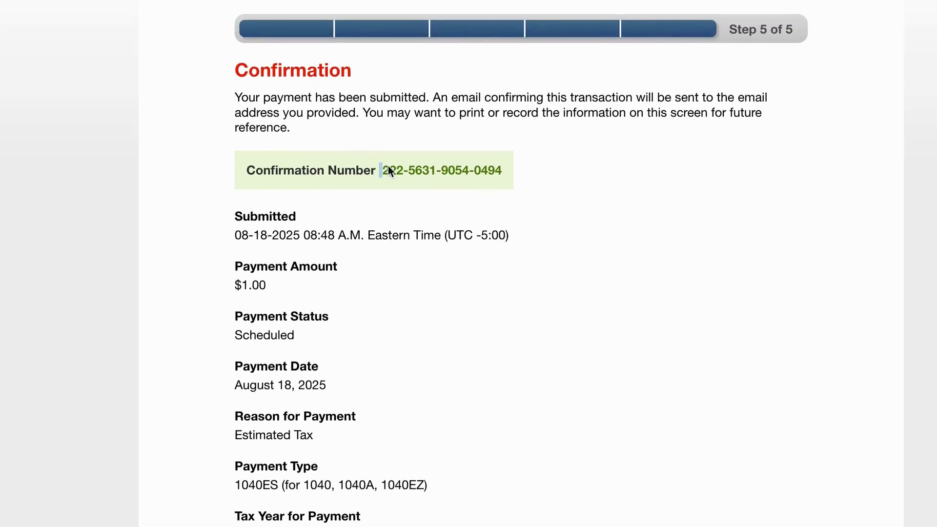
left_click_drag(381, 170, 509, 182)
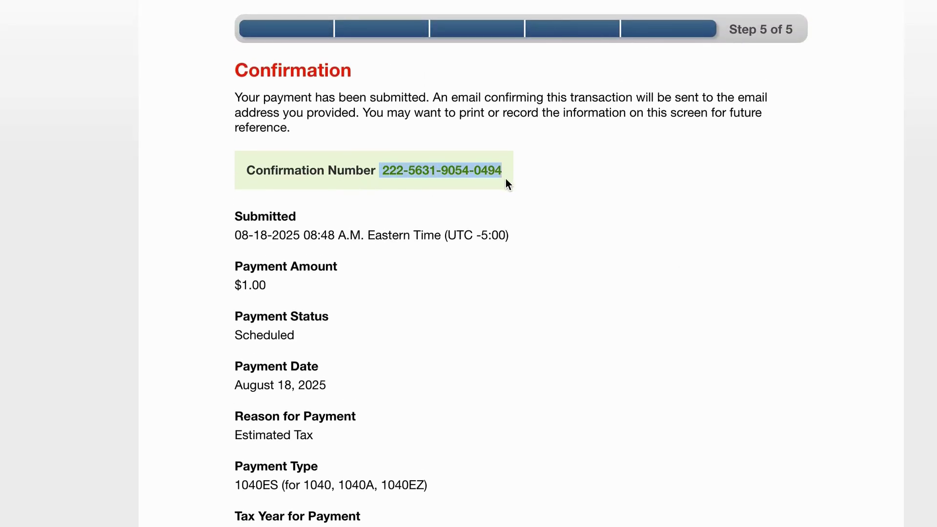